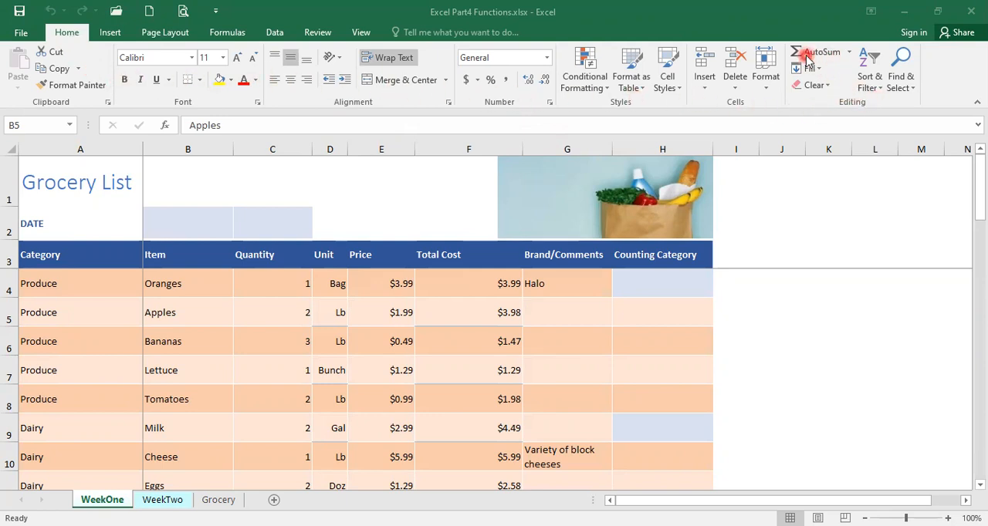
# - Review the list of functions available under AutoSum, and close it without choosing one
pyautogui.click(851, 52)
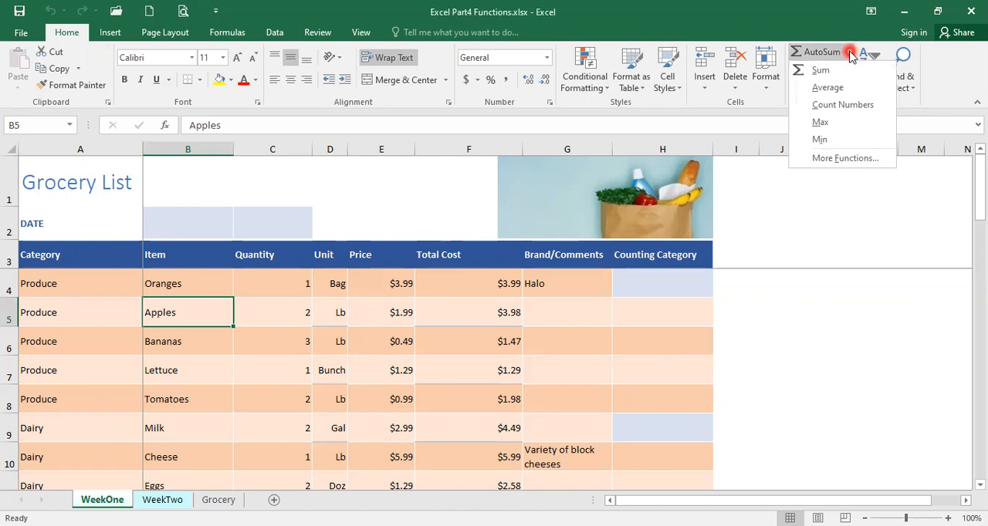
pyautogui.click(841, 91)
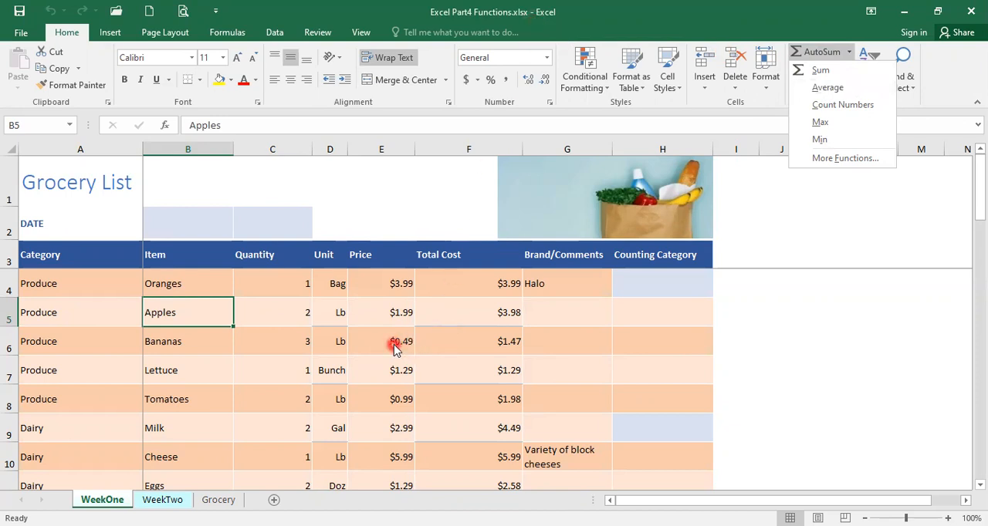
pyautogui.click(449, 286)
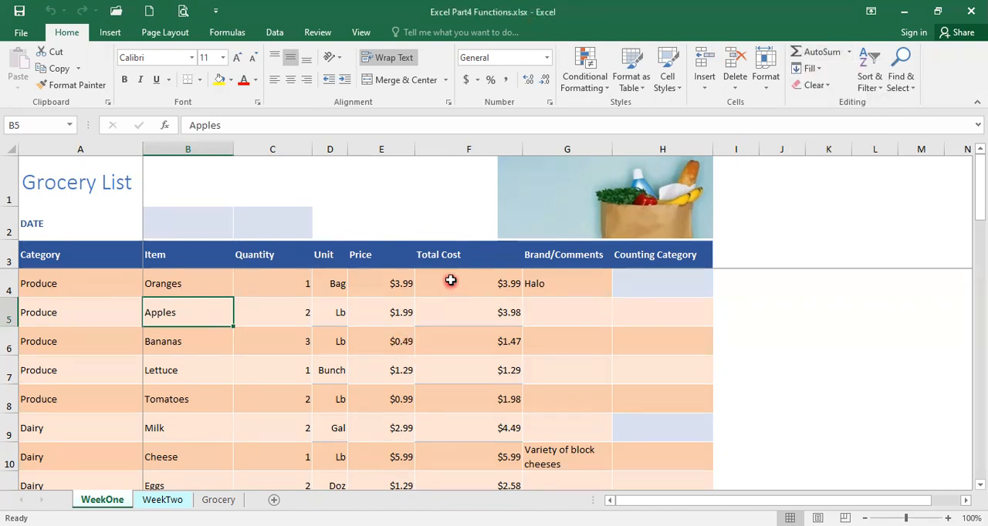
# - Examine the Total Cost column from the formula in F4 down to the Sum Total Cost row and back
pyautogui.click(453, 285)
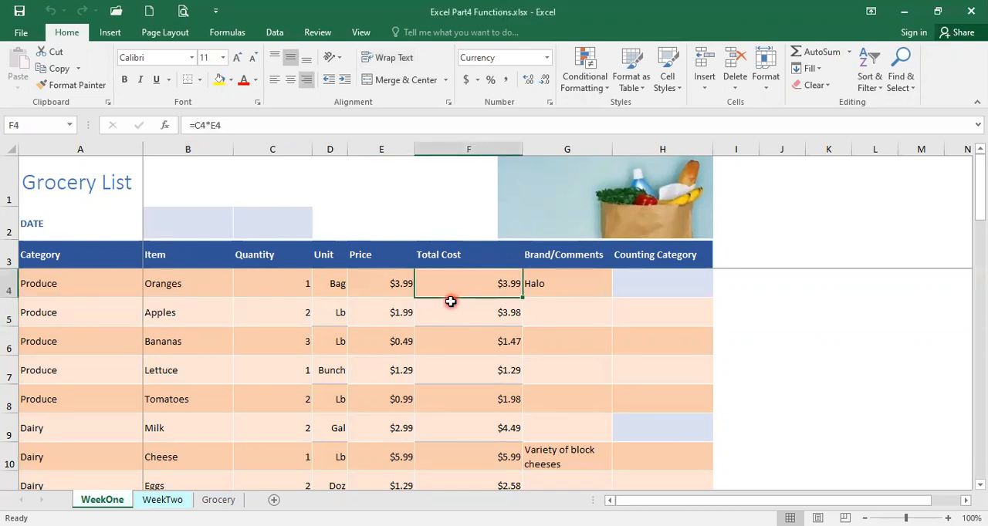
pyautogui.scroll(-9, 451, 289)
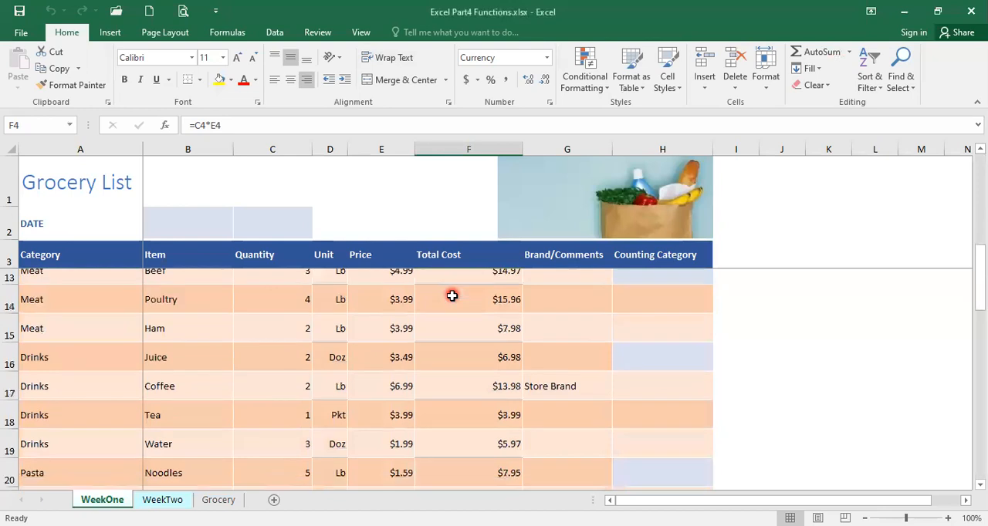
pyautogui.scroll(3, 452, 302)
pyautogui.scroll(-1, 458, 430)
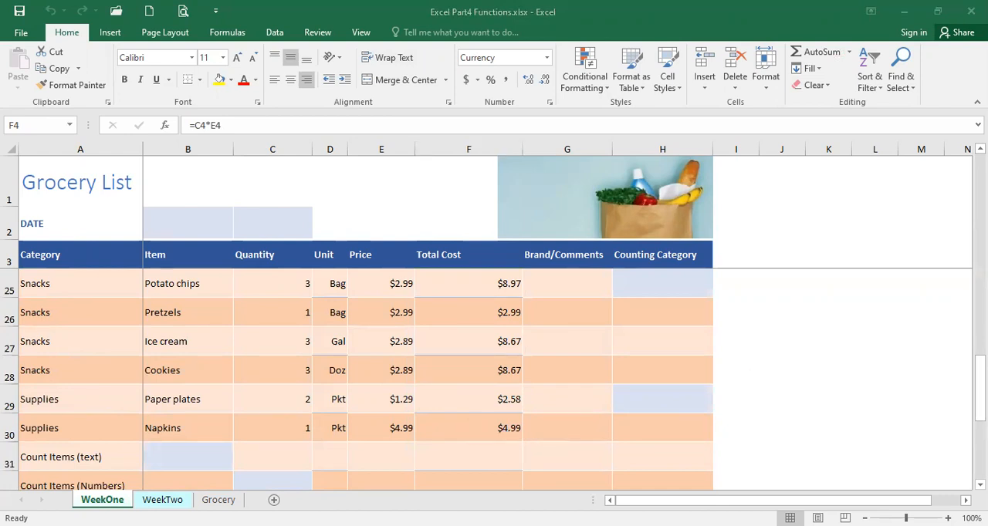
pyautogui.moveTo(980, 388); pyautogui.dragTo(980, 429)
pyautogui.click(484, 432)
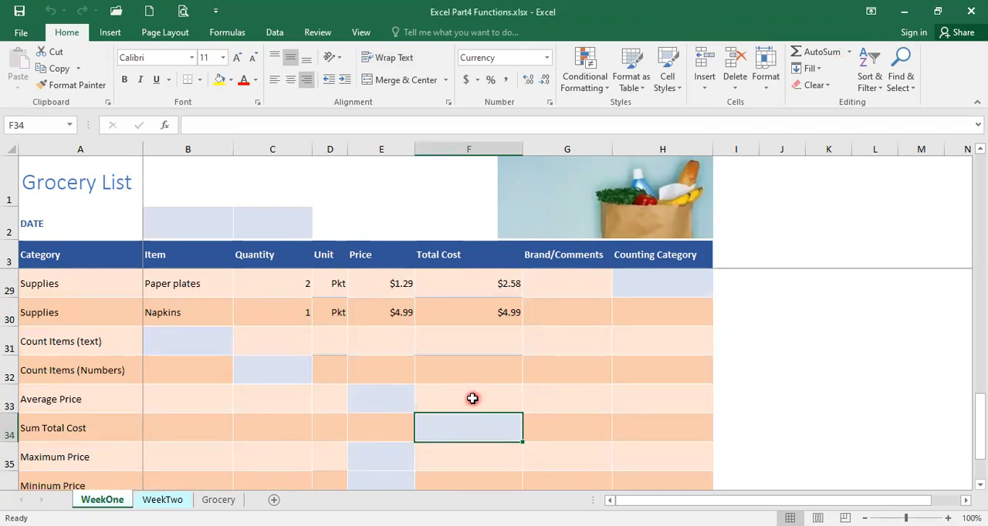
pyautogui.scroll(8, 466, 379)
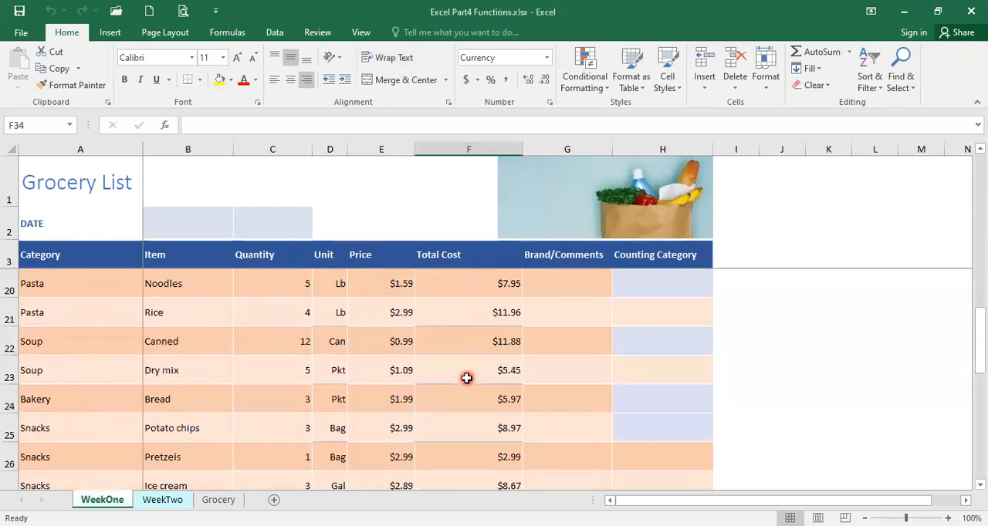
pyautogui.scroll(1, 466, 378)
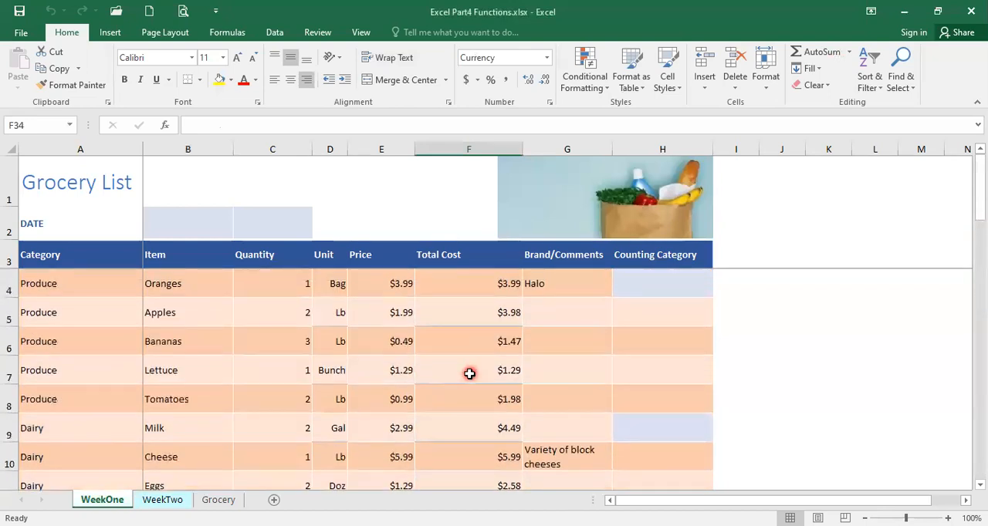
# - Select the Total Cost values in F4:F30 to check their quick summary statistics
pyautogui.click(468, 287)
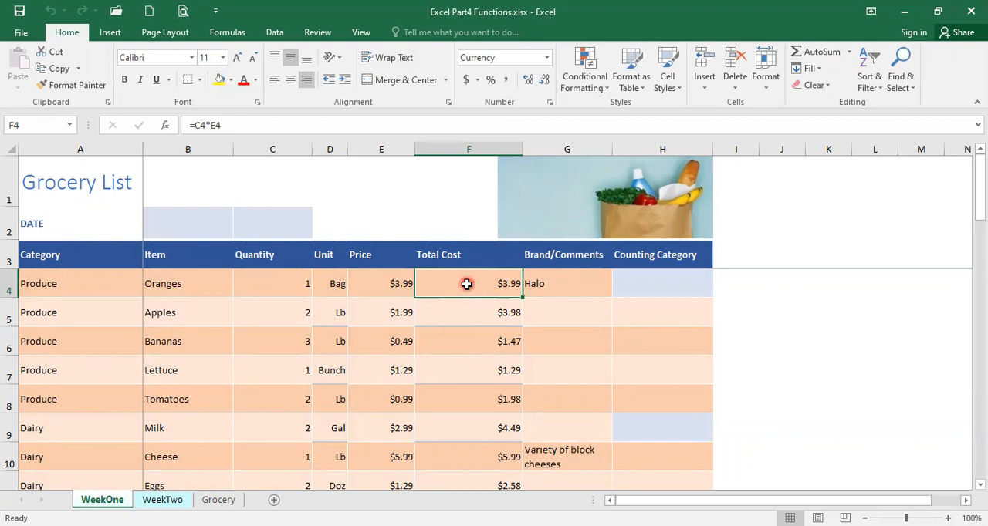
pyautogui.moveTo(467, 284); pyautogui.dragTo(480, 380)
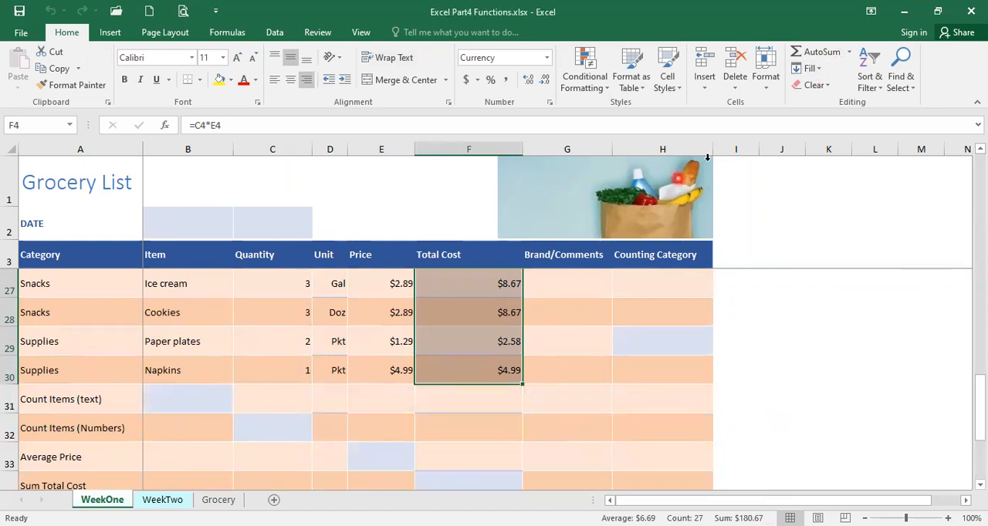
pyautogui.scroll(-2, 434, 437)
pyautogui.scroll(1, 434, 437)
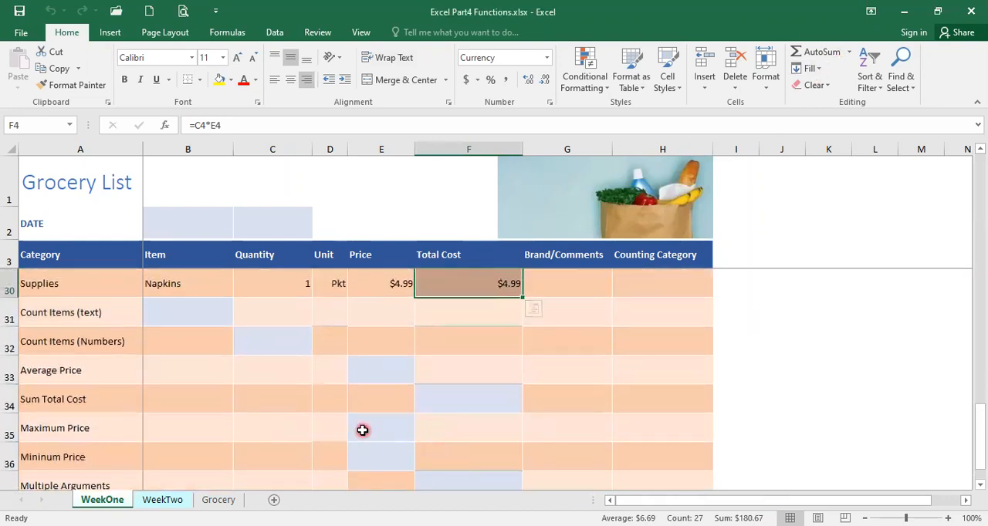
# - Total the costs in the Sum Total Cost cell F34 with AutoSum over F4:F30, and check the resulting formula
pyautogui.click(463, 404)
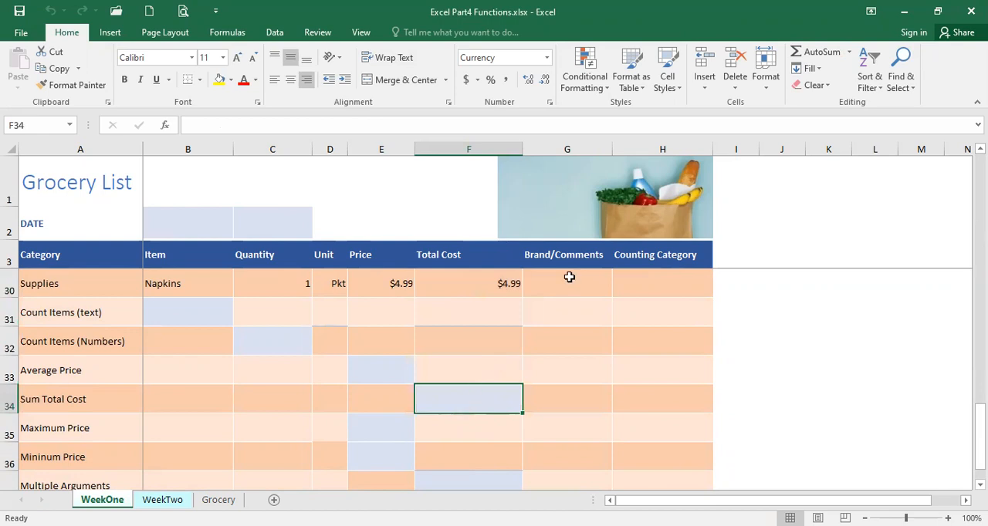
pyautogui.click(814, 55)
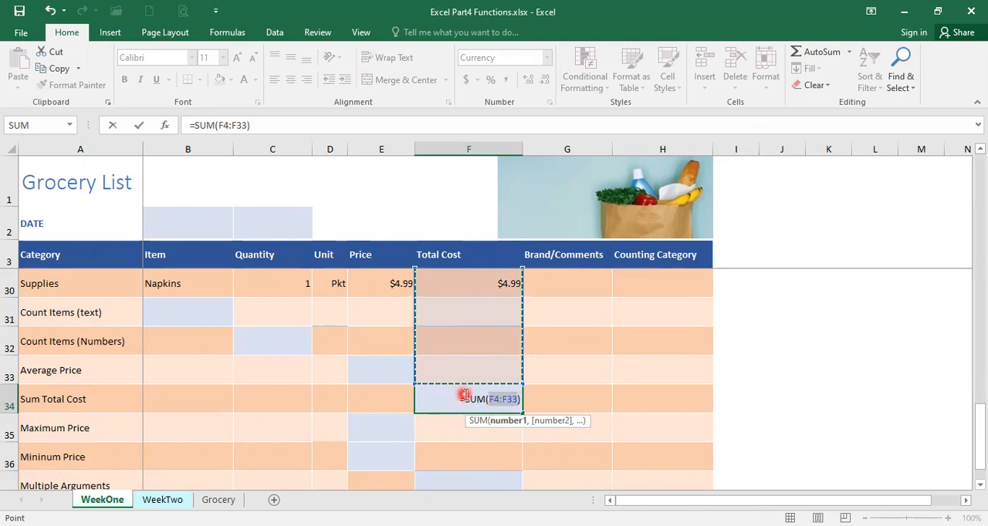
pyautogui.scroll(9, 466, 396)
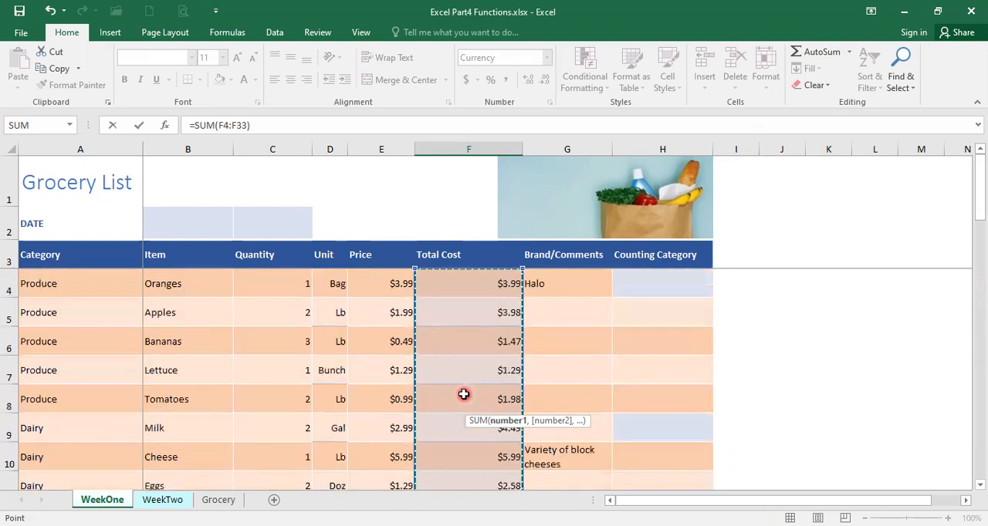
pyautogui.click(459, 284)
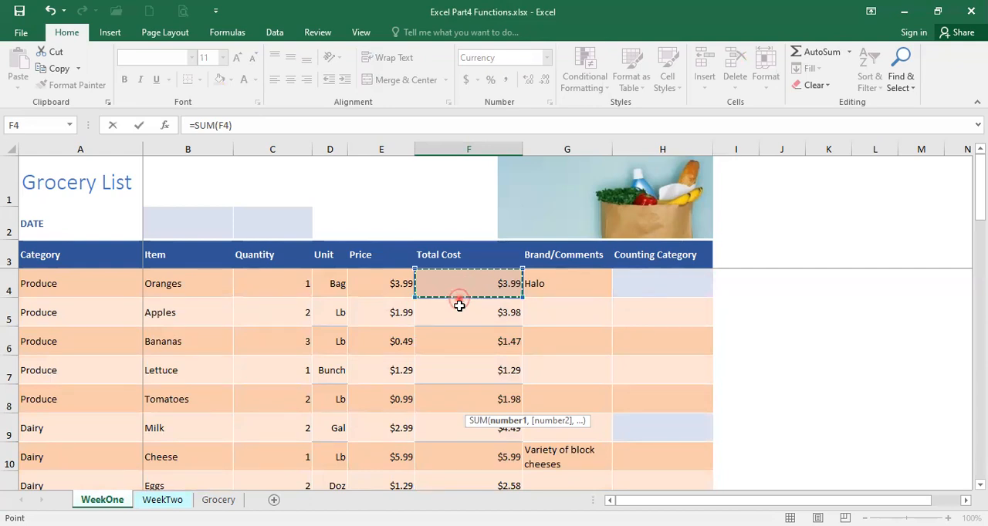
pyautogui.moveTo(460, 305); pyautogui.dragTo(469, 368)
pyautogui.press('Return')
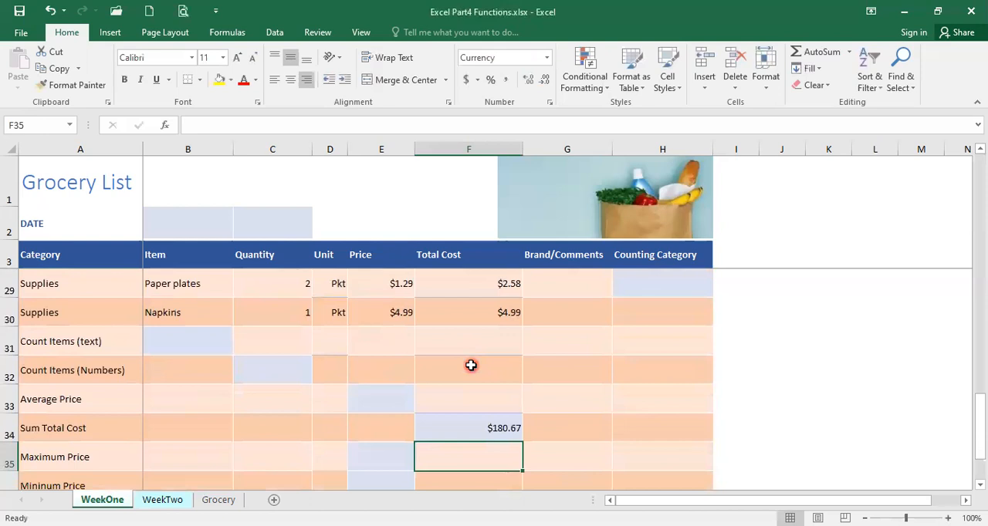
pyautogui.click(479, 430)
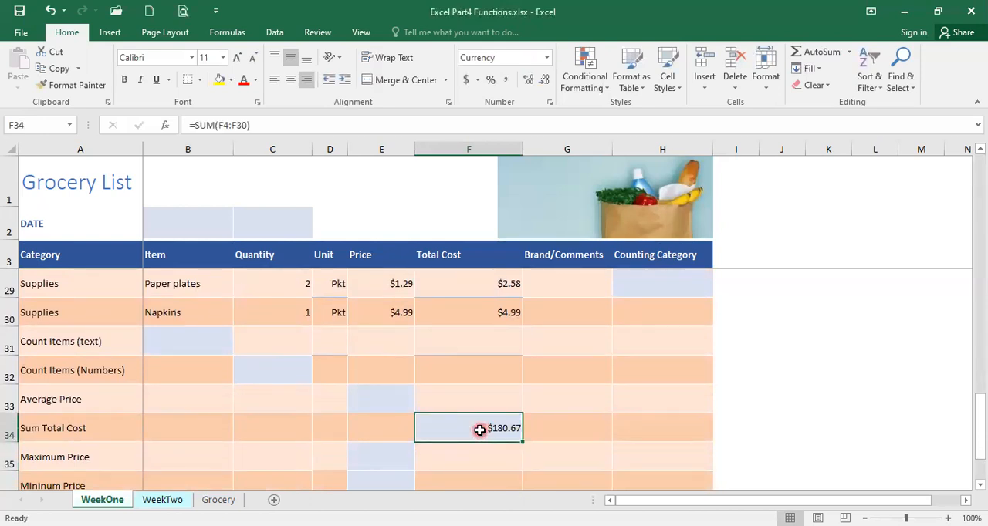
pyautogui.click(495, 432)
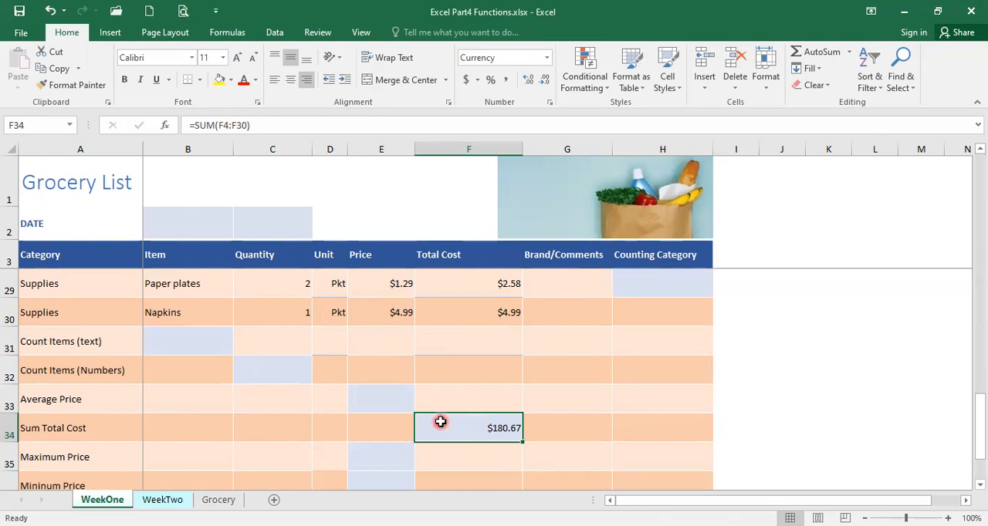
# - Calculate the Average Price in E33 with the AVERAGE function, correcting its range to E4:E30
pyautogui.click(378, 401)
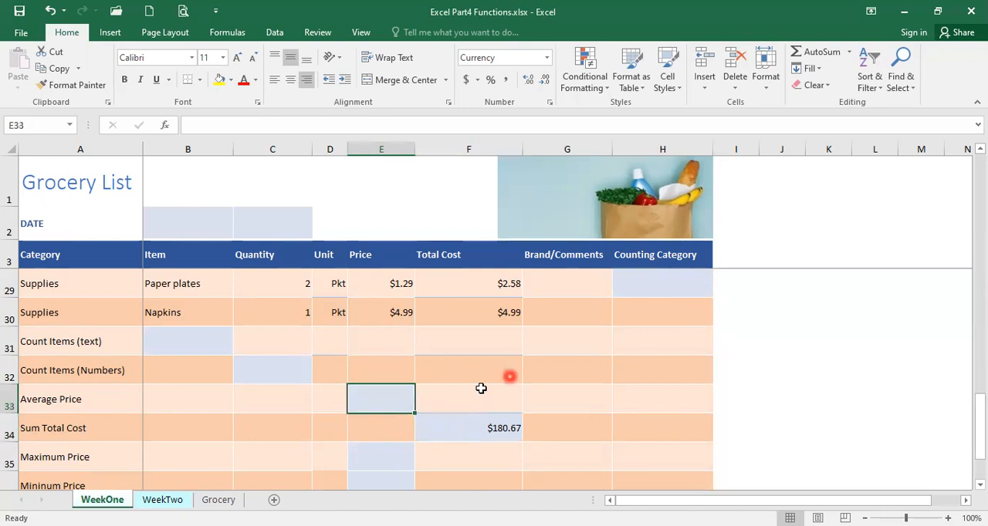
pyautogui.click(849, 54)
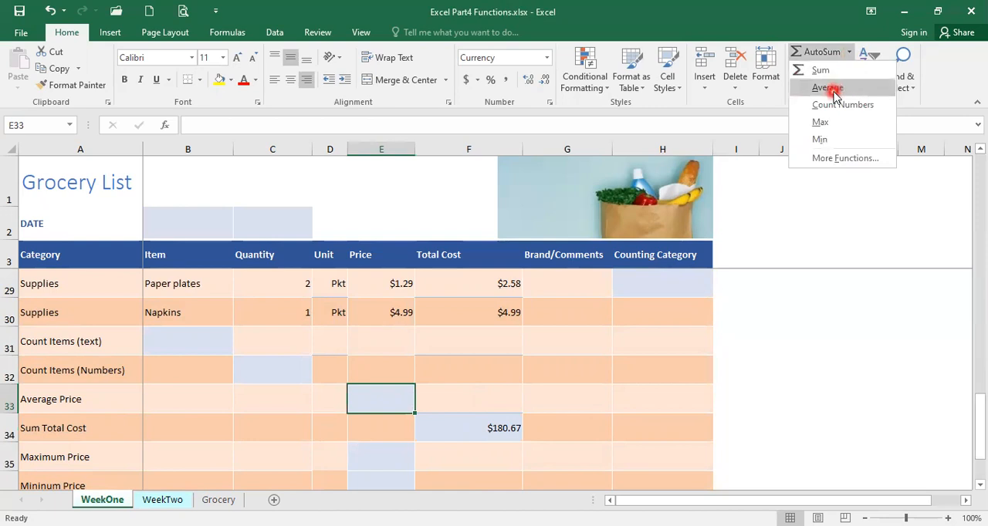
pyautogui.click(834, 89)
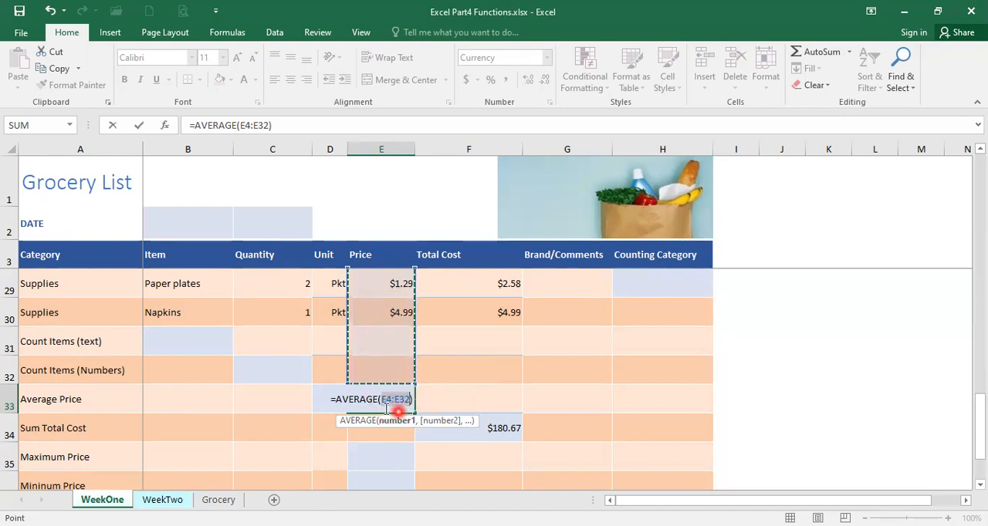
pyautogui.click(267, 125)
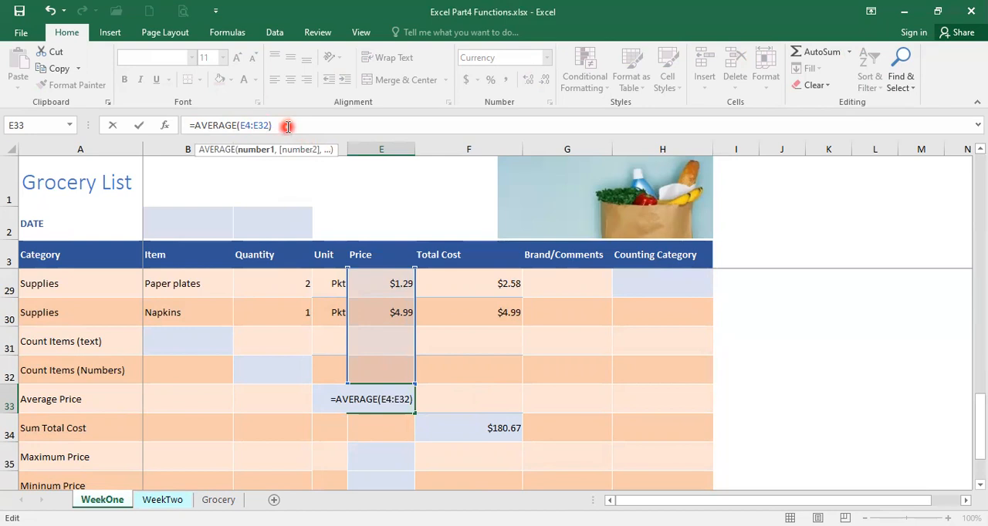
pyautogui.press('BackSpace')
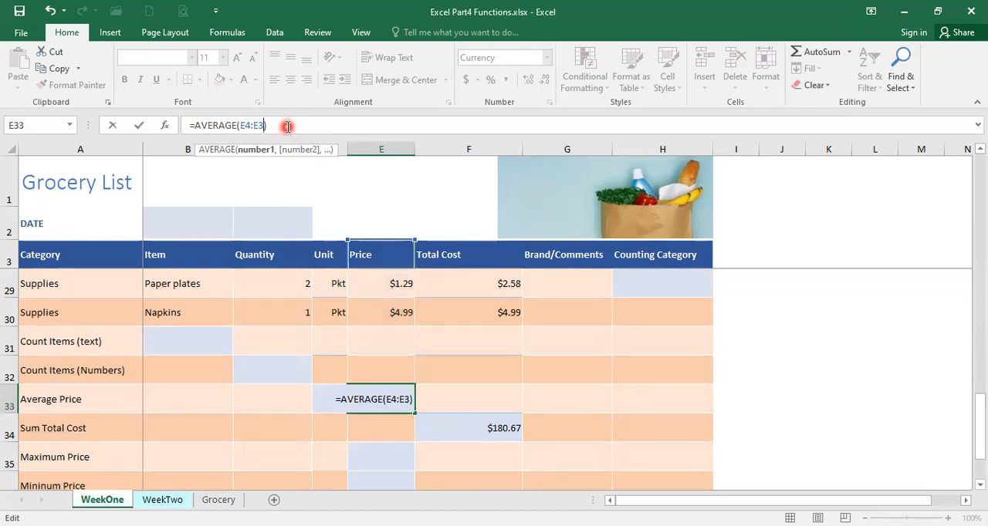
pyautogui.write('0')
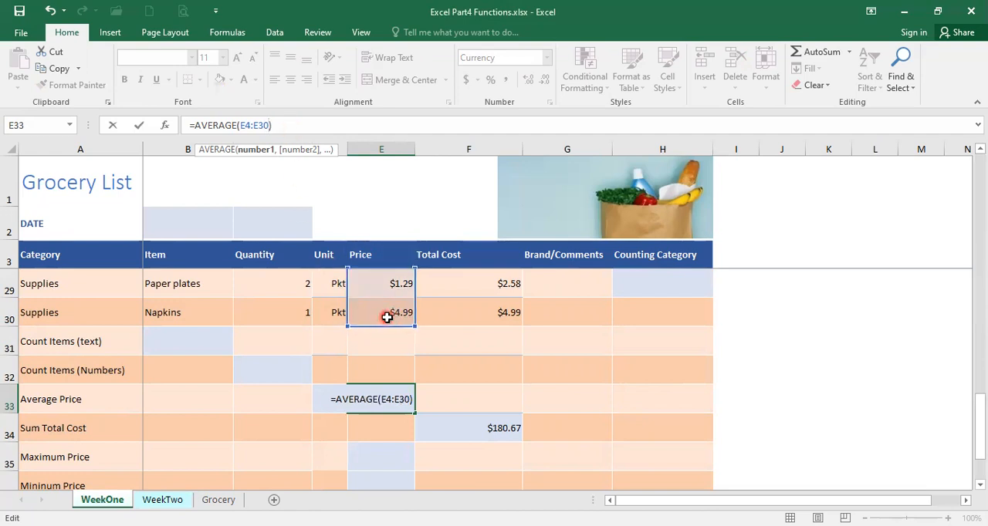
pyautogui.press('Return')
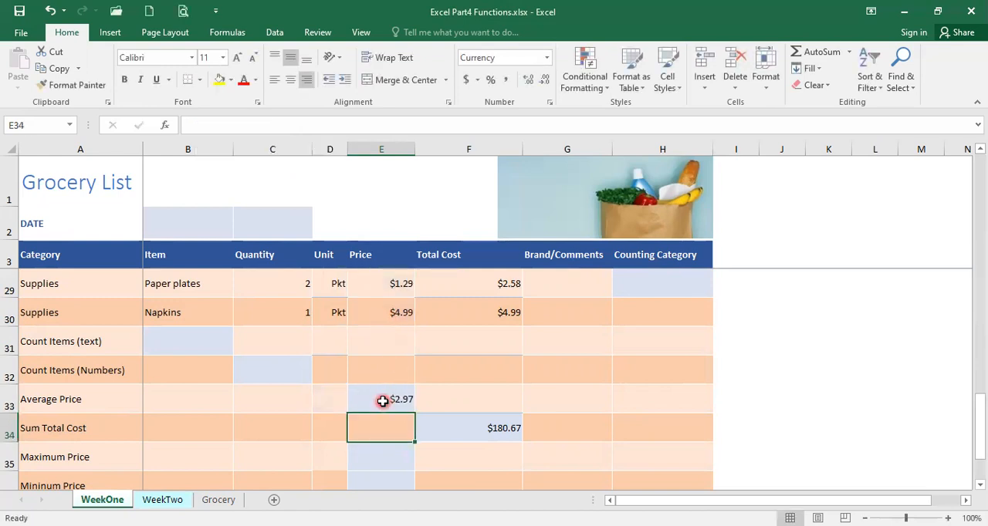